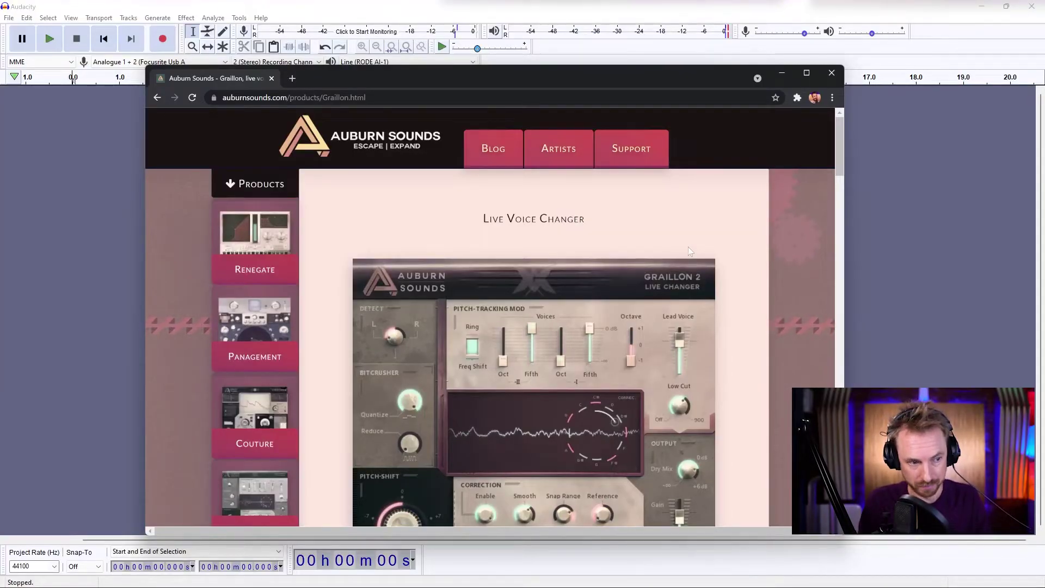
Step: Download Graillon-FREE-2.6.zip from the Auburn Sounds page and close the browser
scroll(688, 246, down, 5)
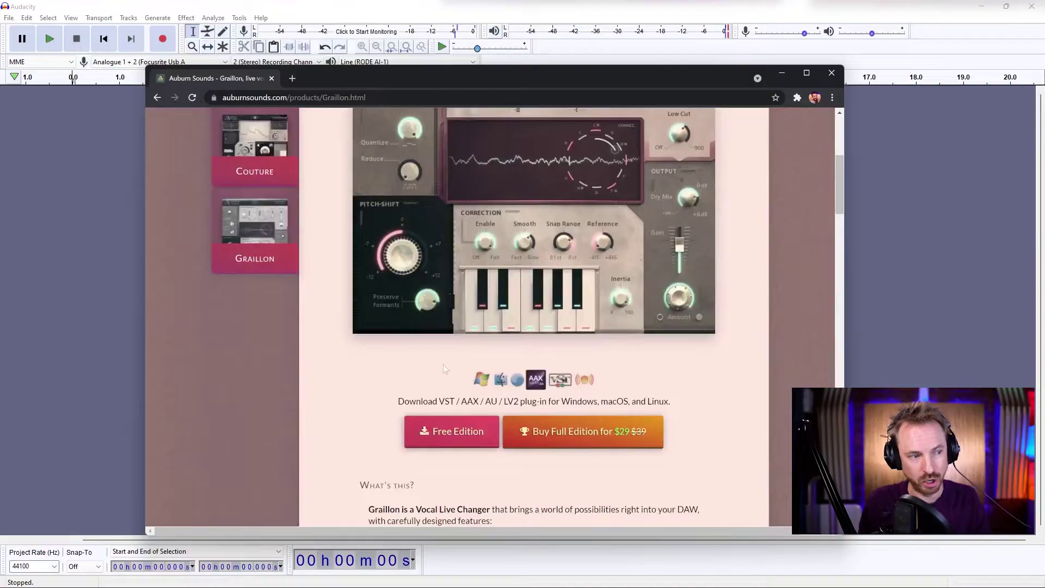
click(444, 440)
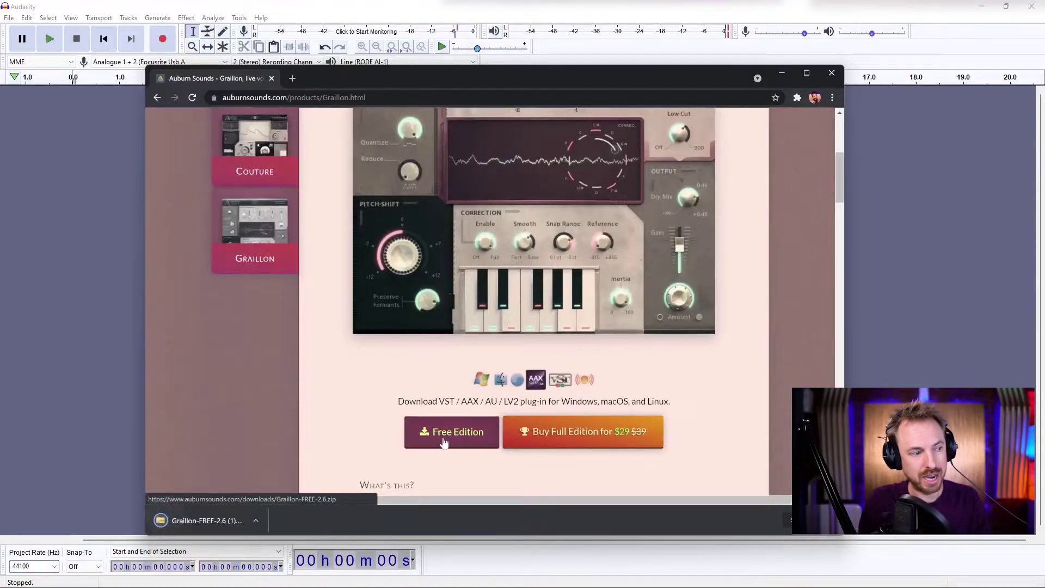
click(833, 72)
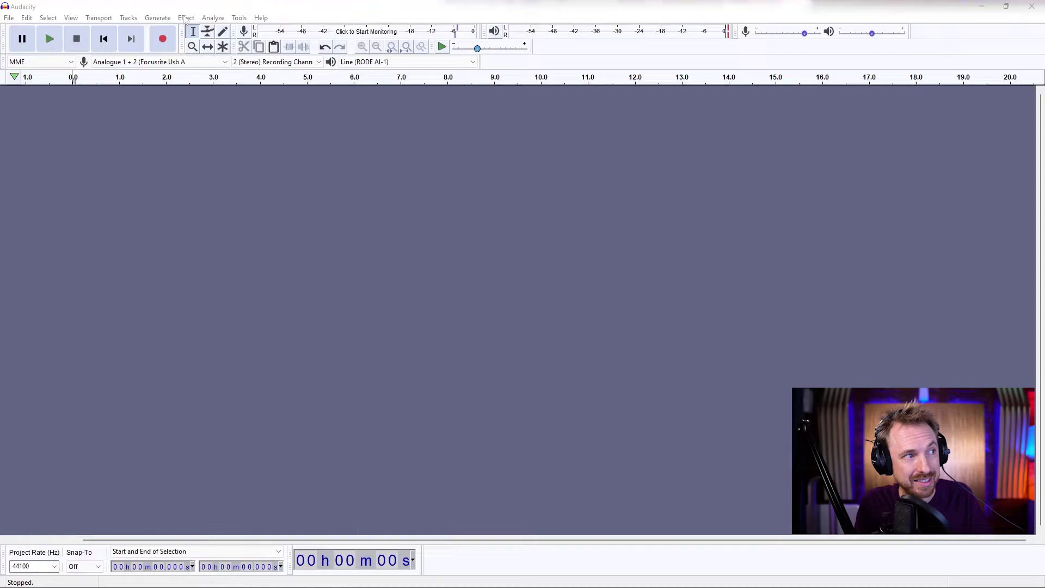
click(186, 18)
click(229, 18)
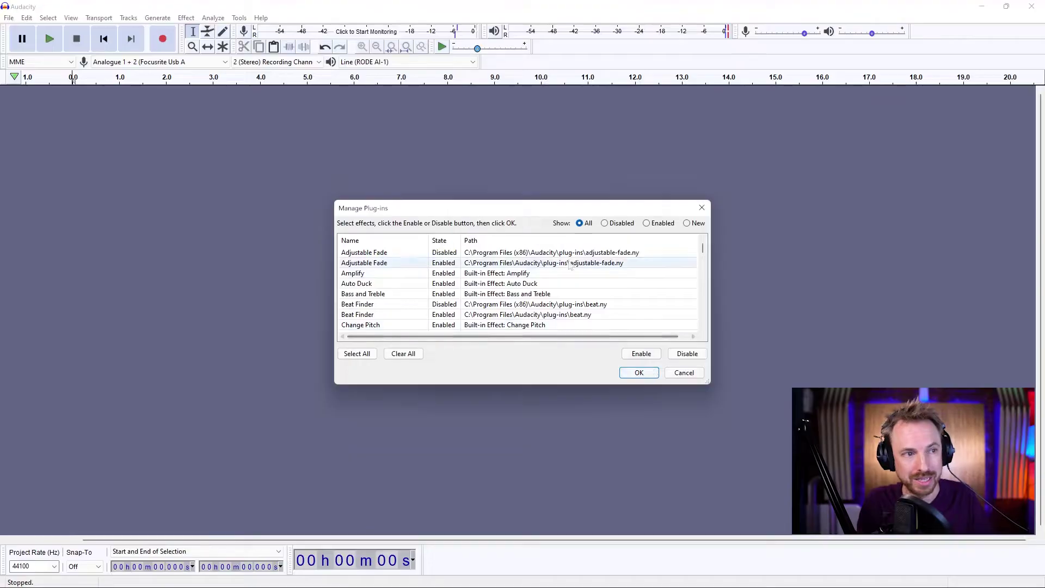
scroll(556, 293, down, 15)
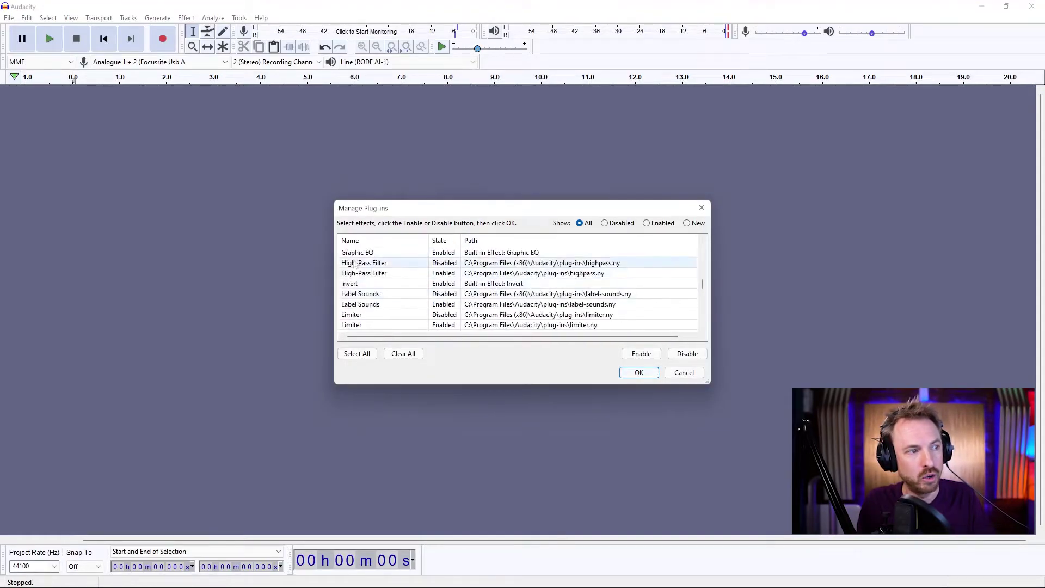
scroll(377, 275, up, 1)
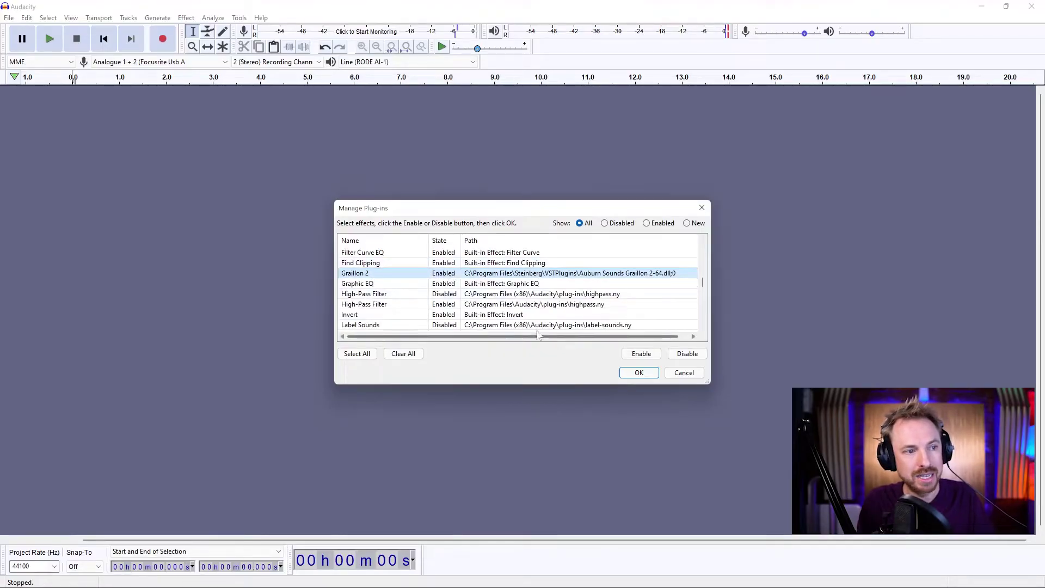
click(674, 375)
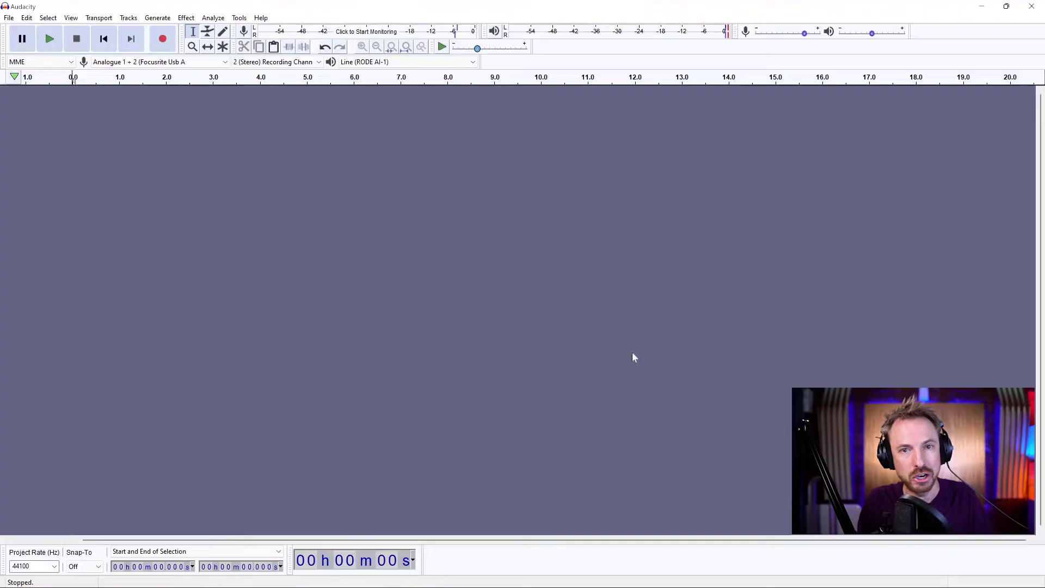
Step: Record a roughly 7-second stereo voice clip
click(185, 18)
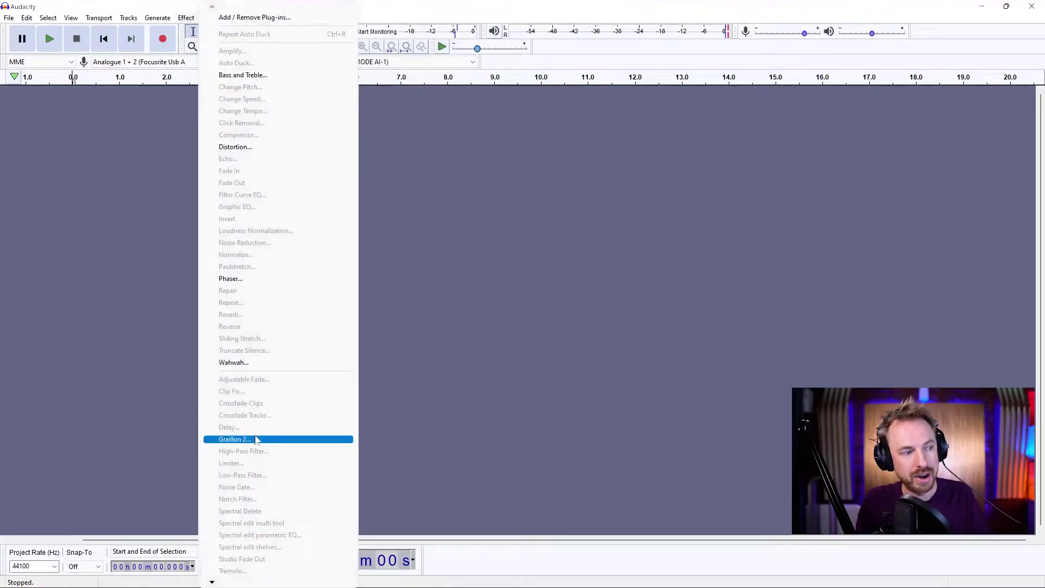
click(625, 318)
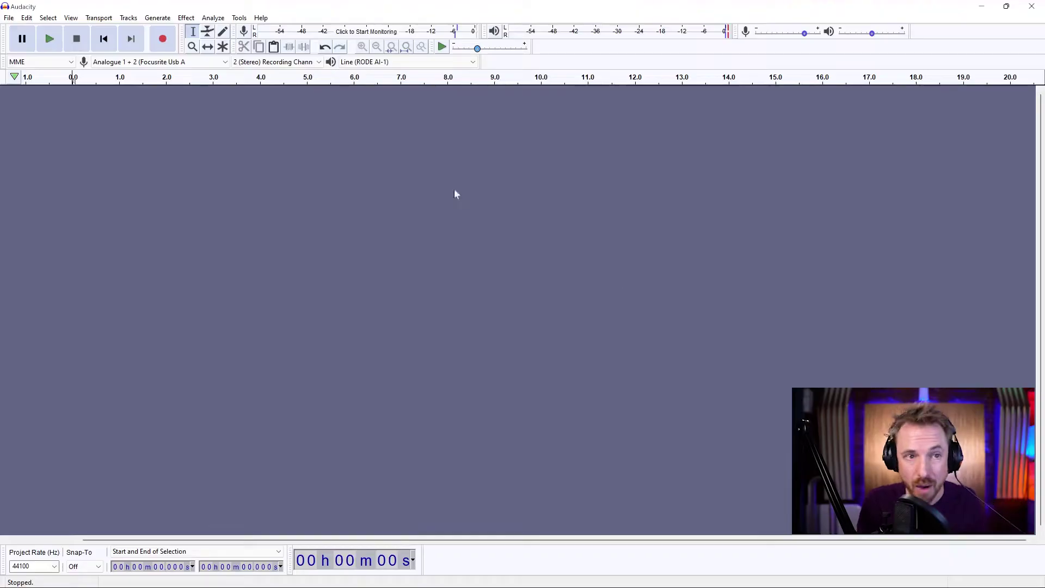
click(166, 40)
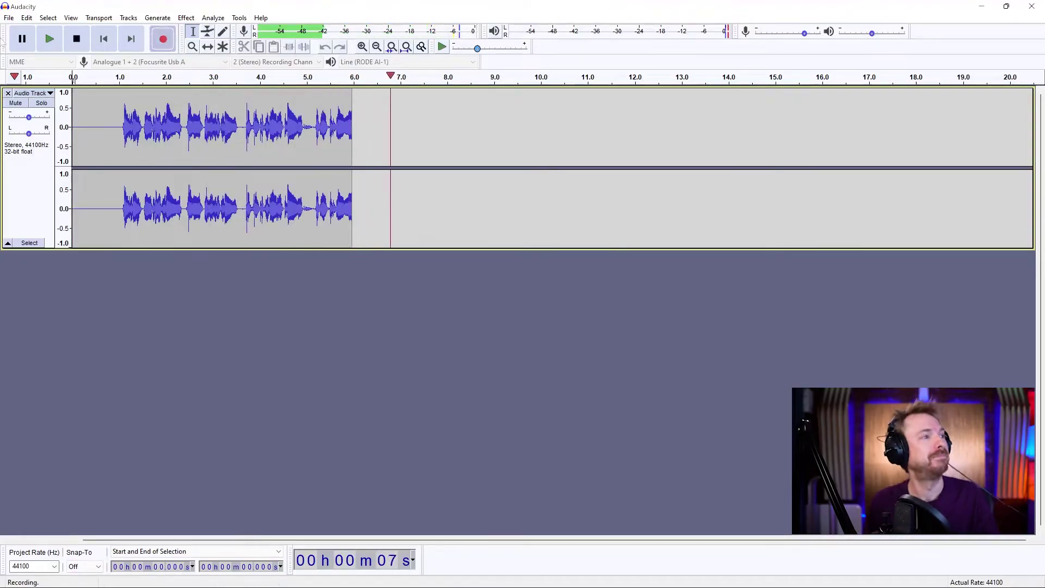
key(space)
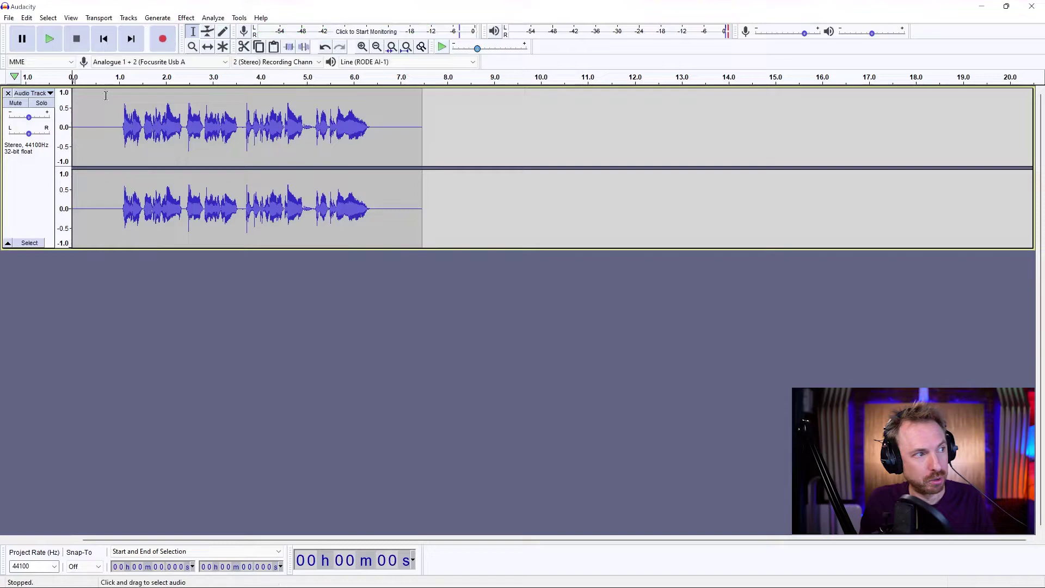
Step: Play back the new recording to check it, then bring up the Effect menu
click(108, 82)
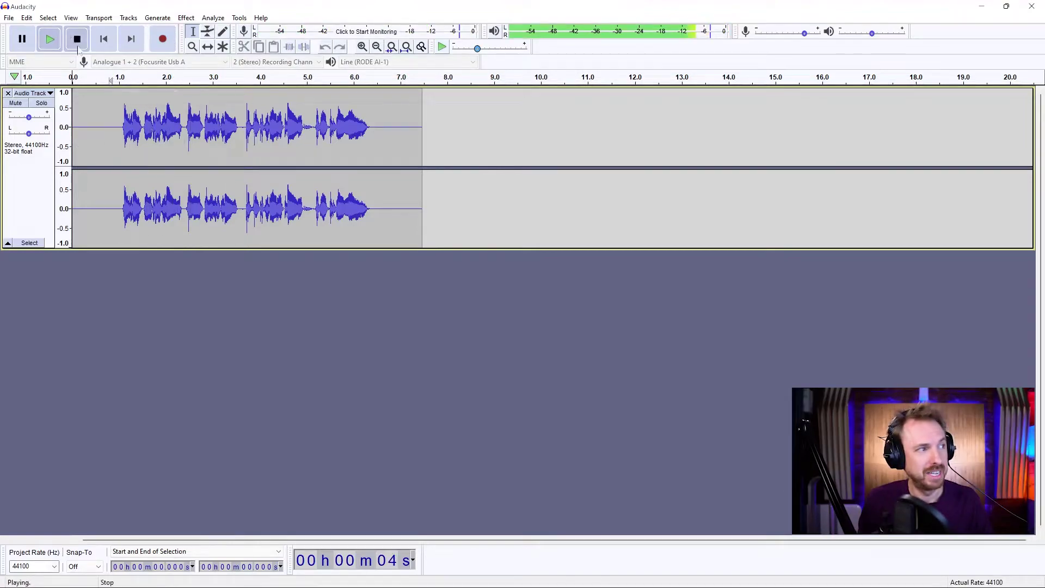
key(space)
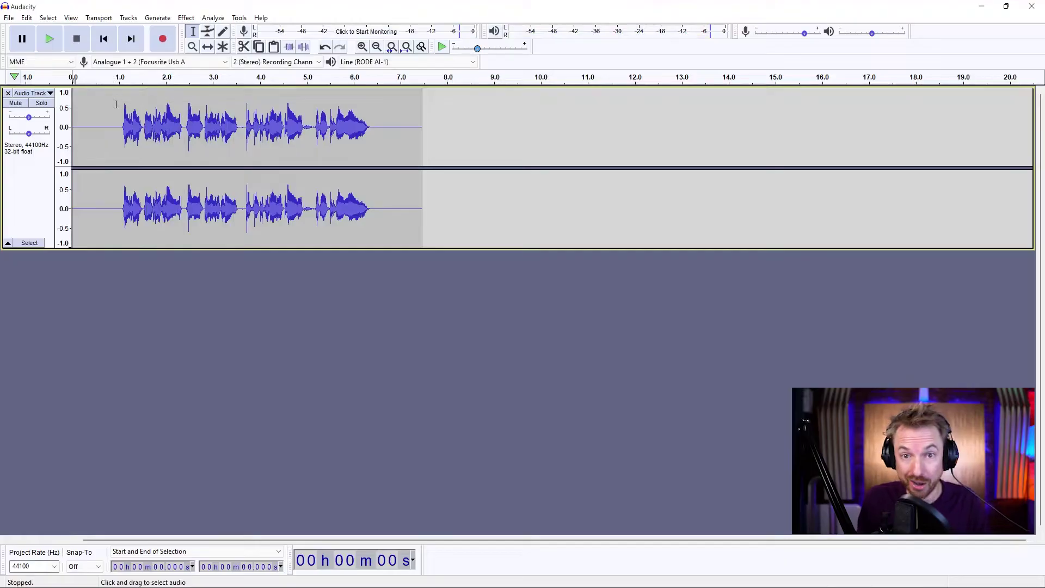
click(187, 19)
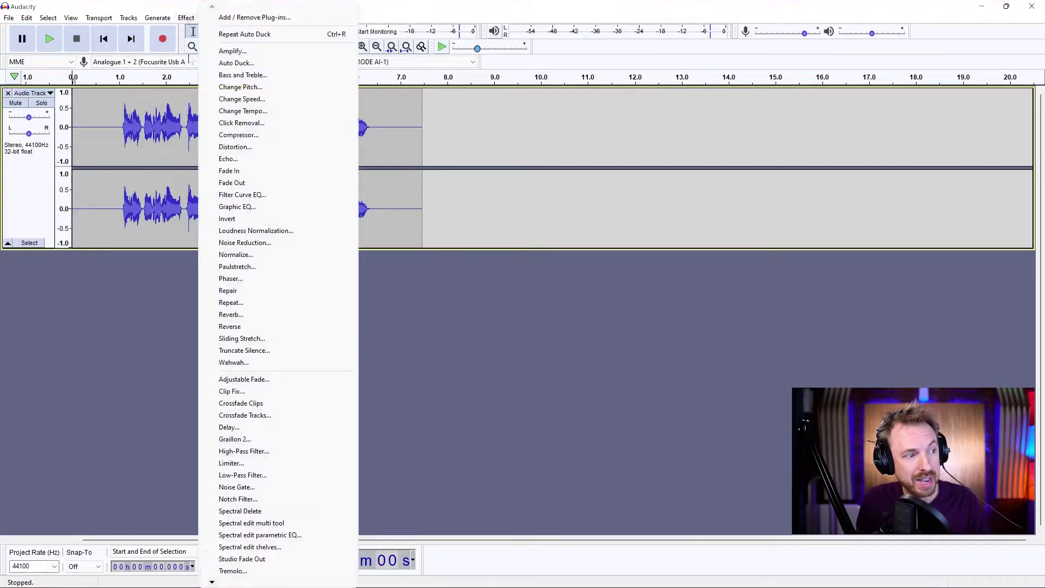
Step: Open Graillon 2 on the clip, preview it, then preview just the 1.07–6.78 s voice selection
click(226, 439)
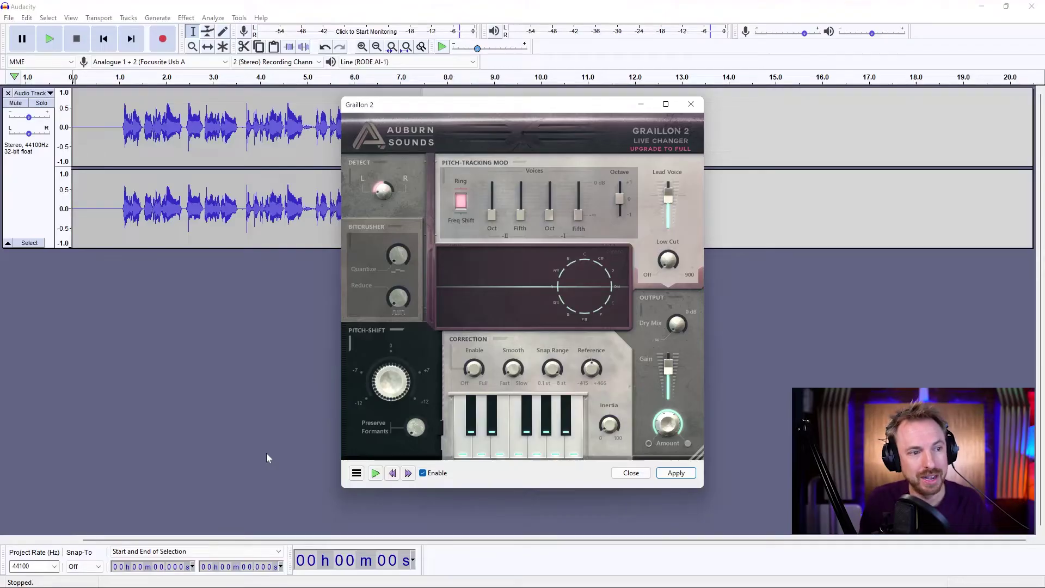
click(375, 473)
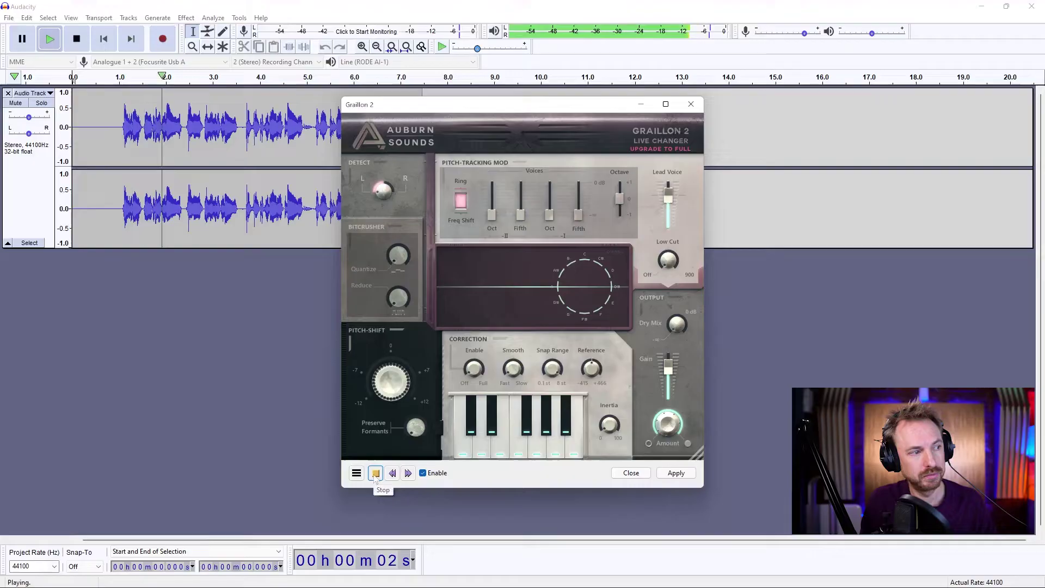
click(375, 474)
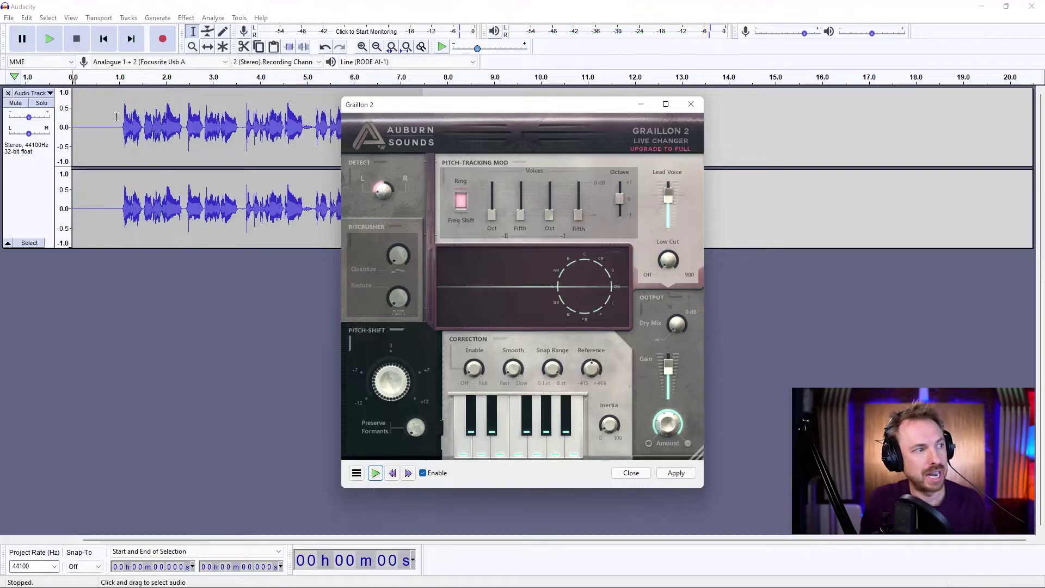
drag(121, 116, 390, 111)
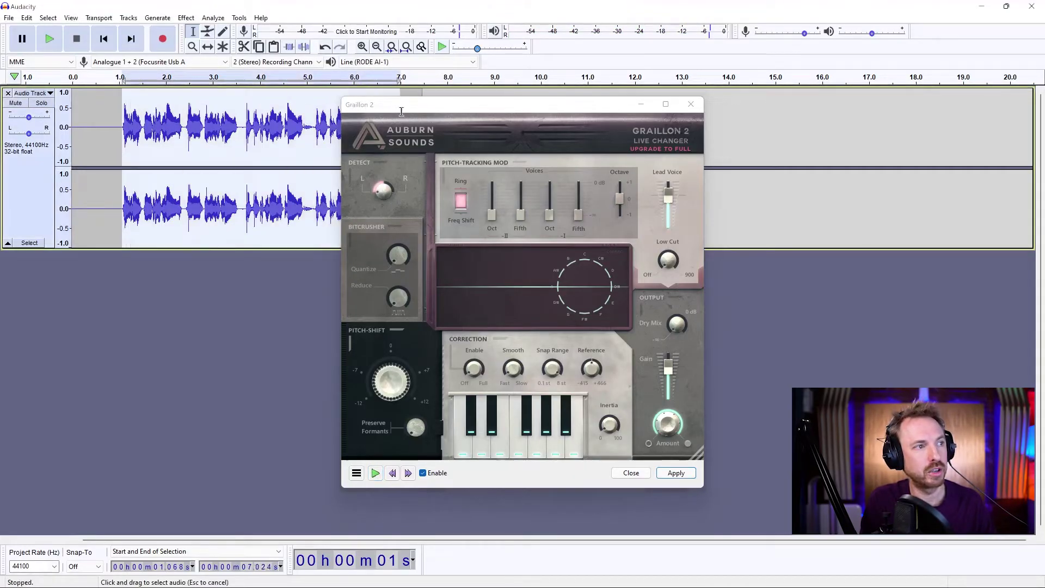
click(375, 473)
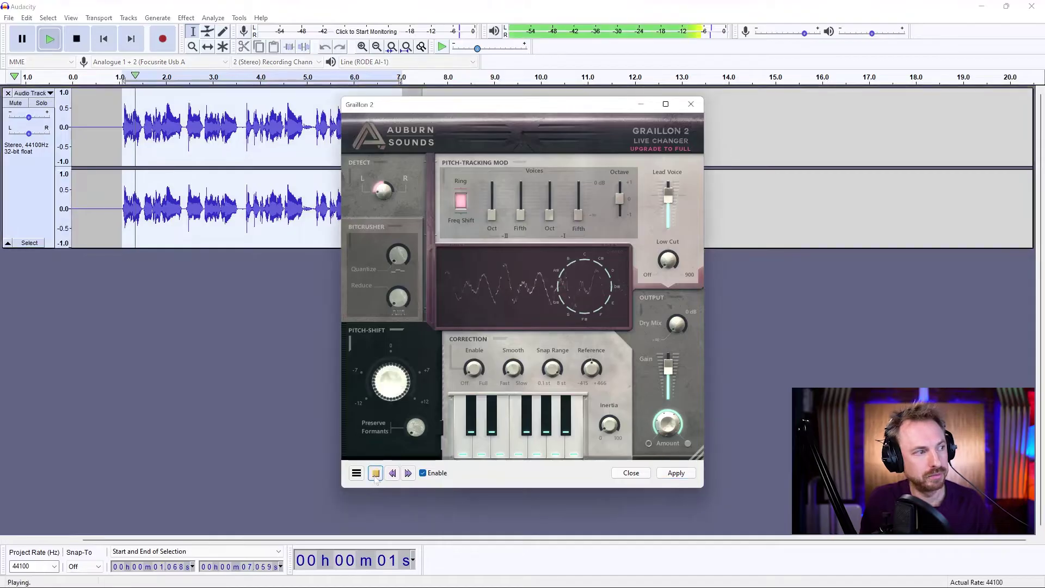
click(375, 472)
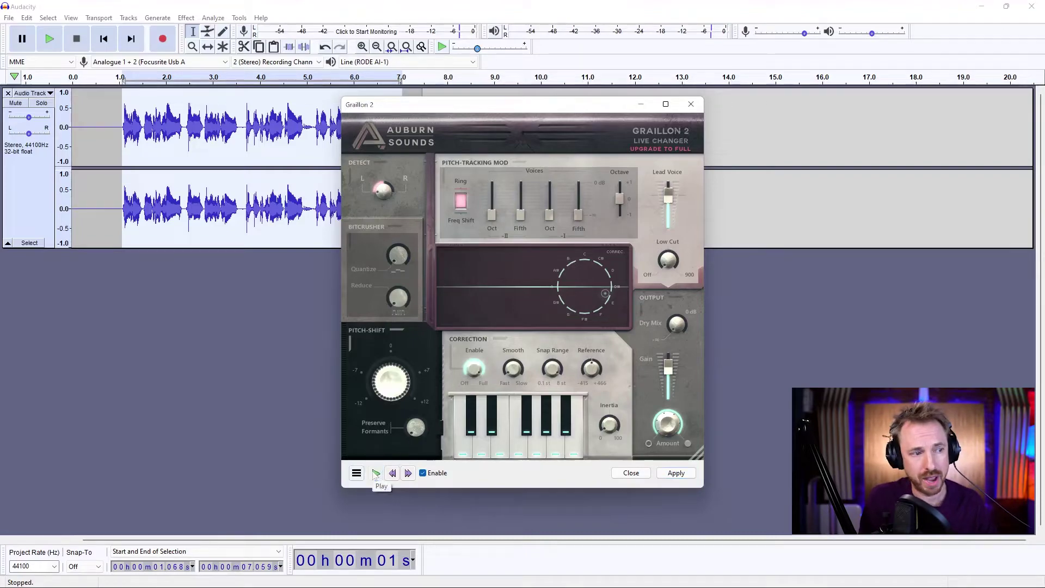
Step: Preview the fully corrected voice through Graillon 2 several times
click(375, 473)
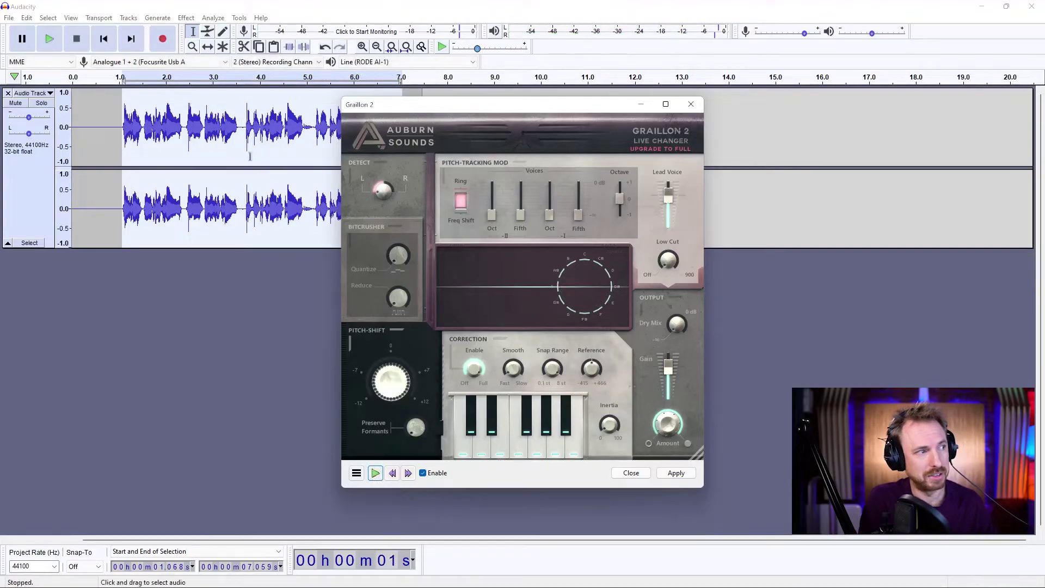
click(374, 473)
click(375, 472)
click(375, 473)
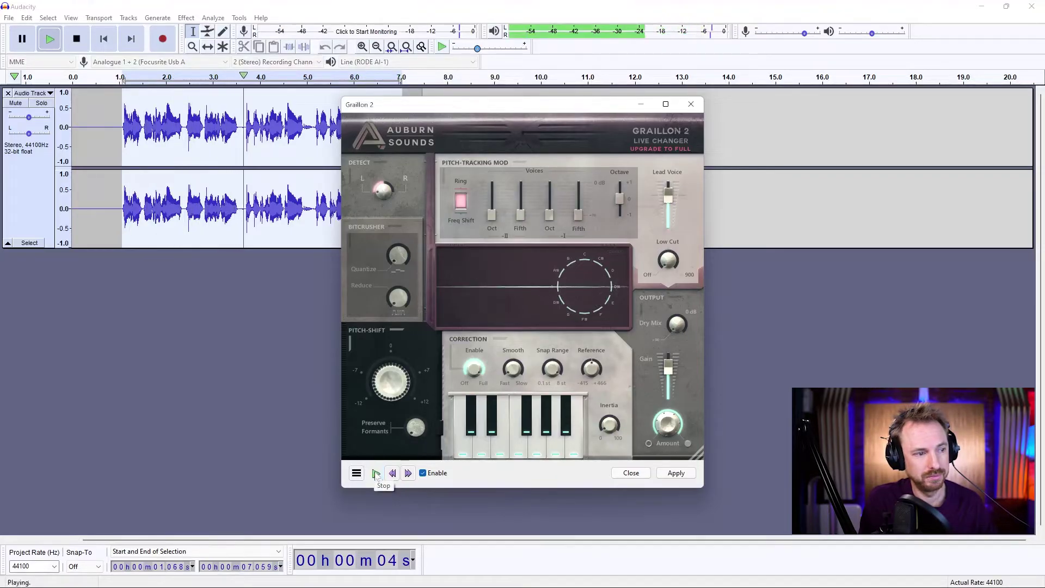
click(375, 473)
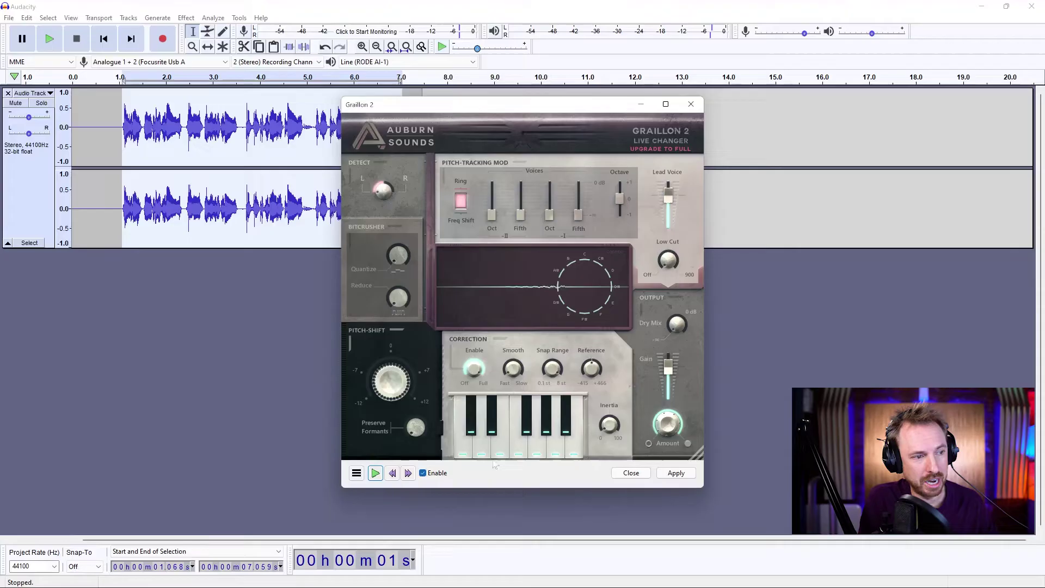
Step: Restrict correction to notes D through B, preview, and set snap range to 1.22 st
mouse_move(484, 448)
mouse_down()
mouse_move(572, 447)
mouse_move(561, 438)
mouse_move(569, 426)
mouse_move(491, 430)
mouse_up()
click(375, 473)
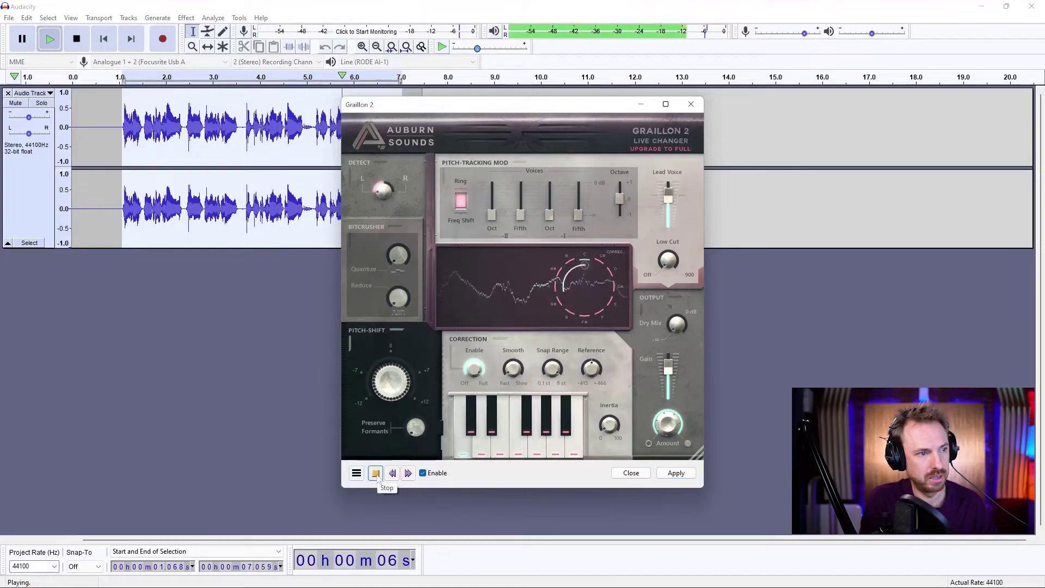
click(376, 474)
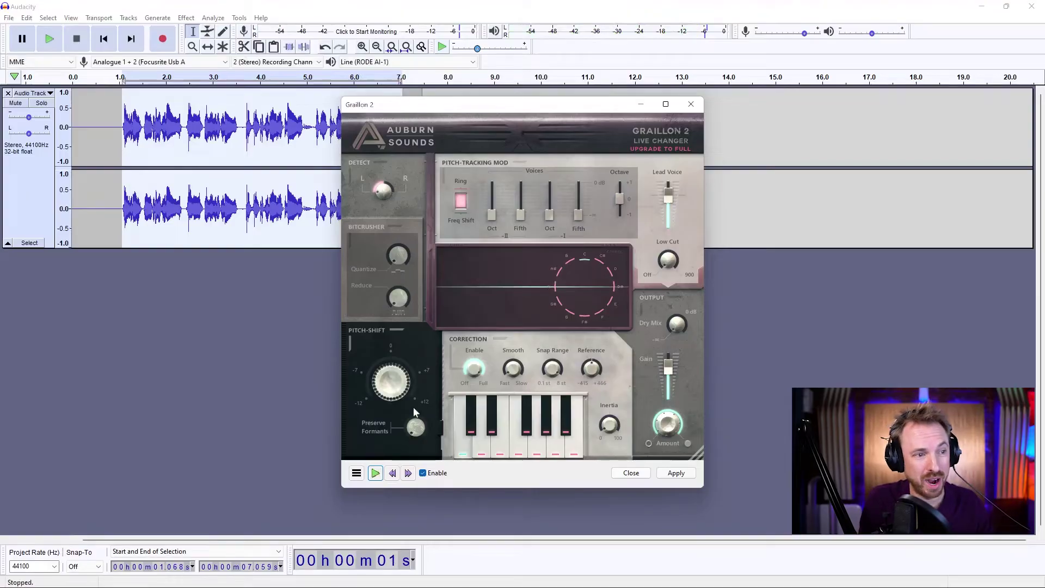
drag(550, 369, 532, 418)
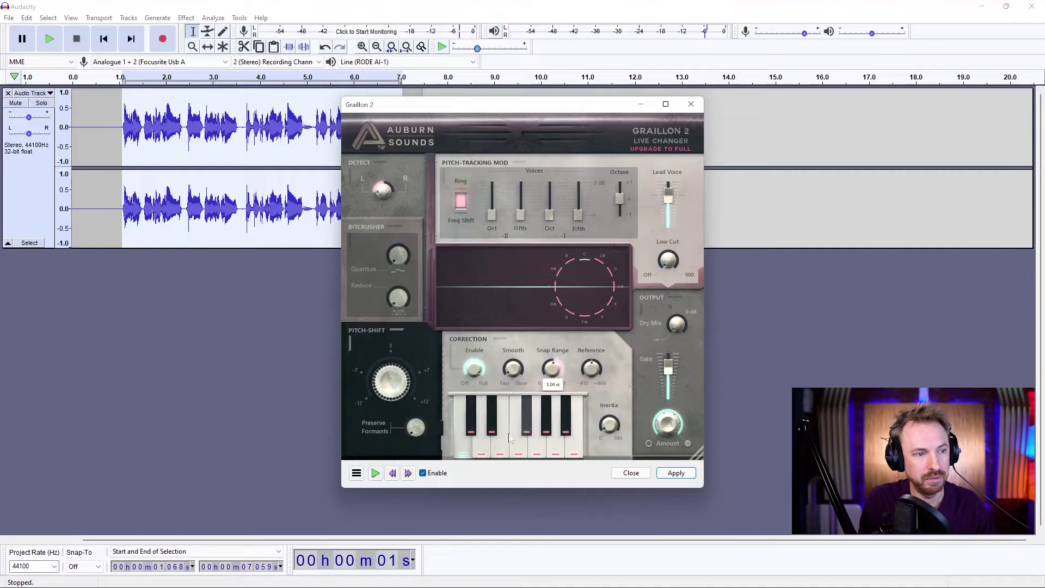
Step: Preview while widening snap range to 1.93 st and shifting pitch to 4.80, then -8.82 semitones
click(375, 472)
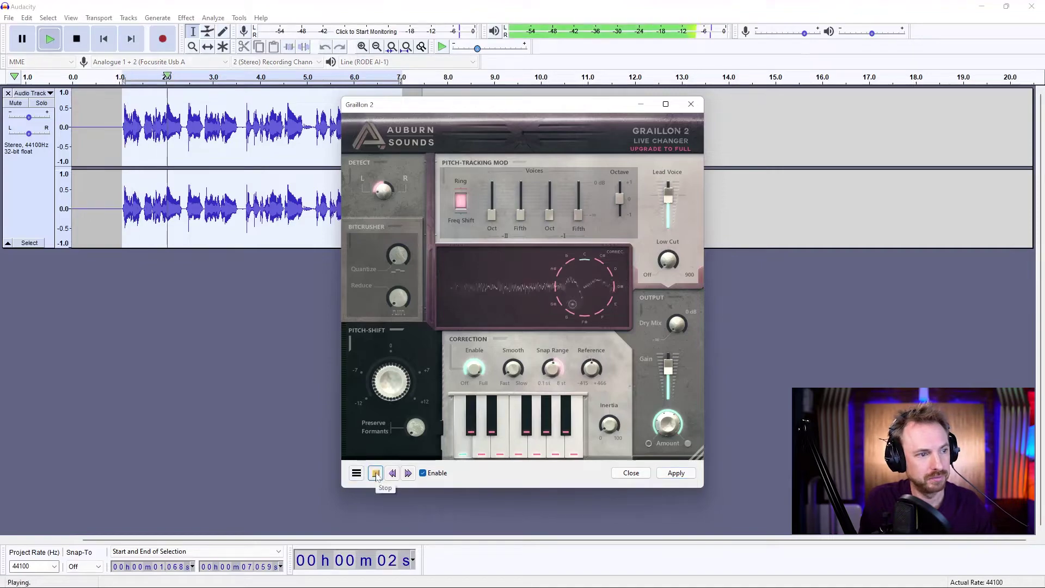
drag(551, 370, 499, 366)
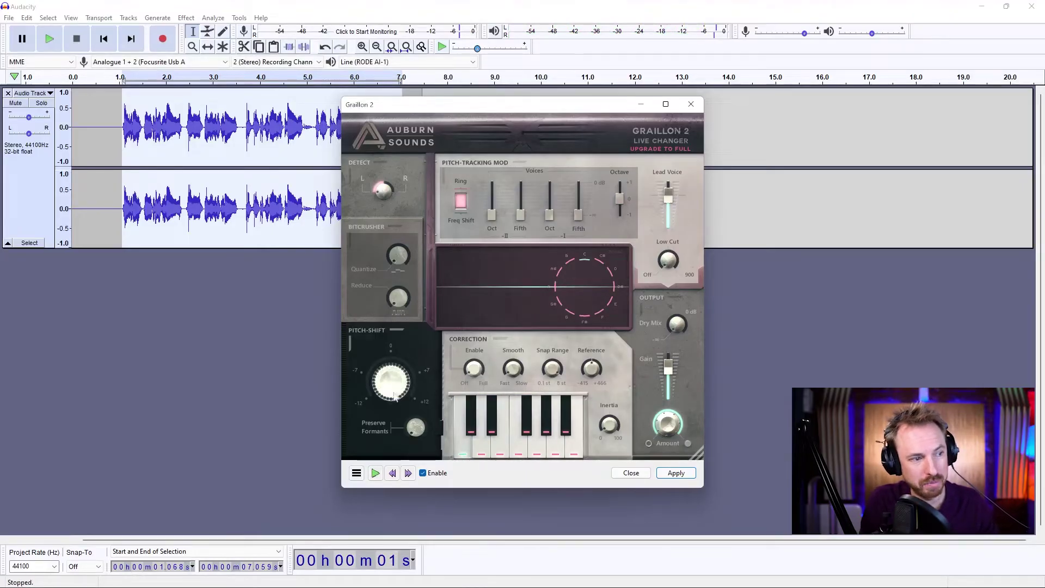
drag(395, 395, 383, 393)
click(375, 472)
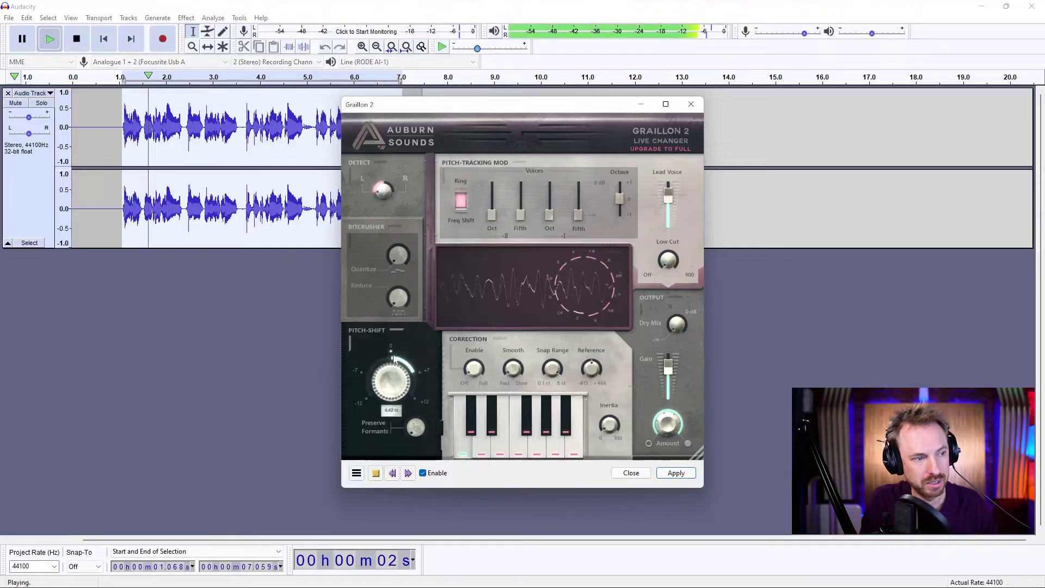
drag(391, 379, 396, 417)
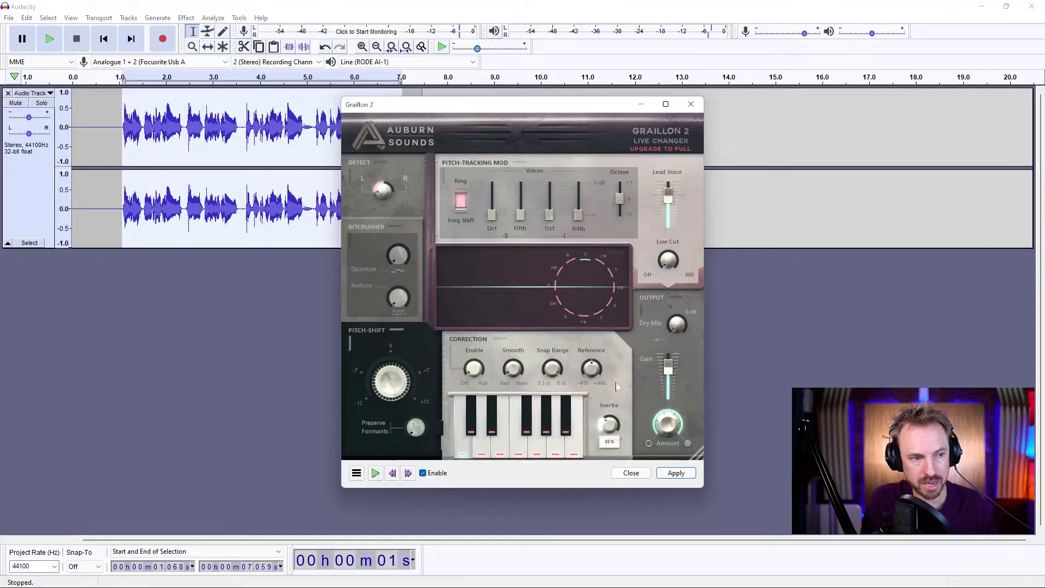
Step: Preview the voice, raise Graillon 2's inertia to 100%, and preview again
click(375, 473)
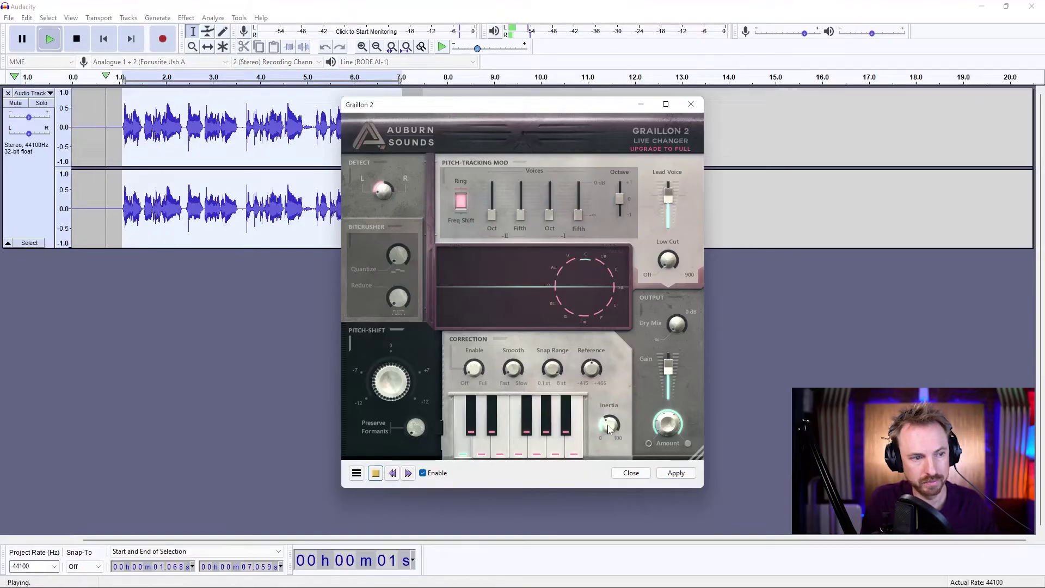
drag(608, 428, 612, 402)
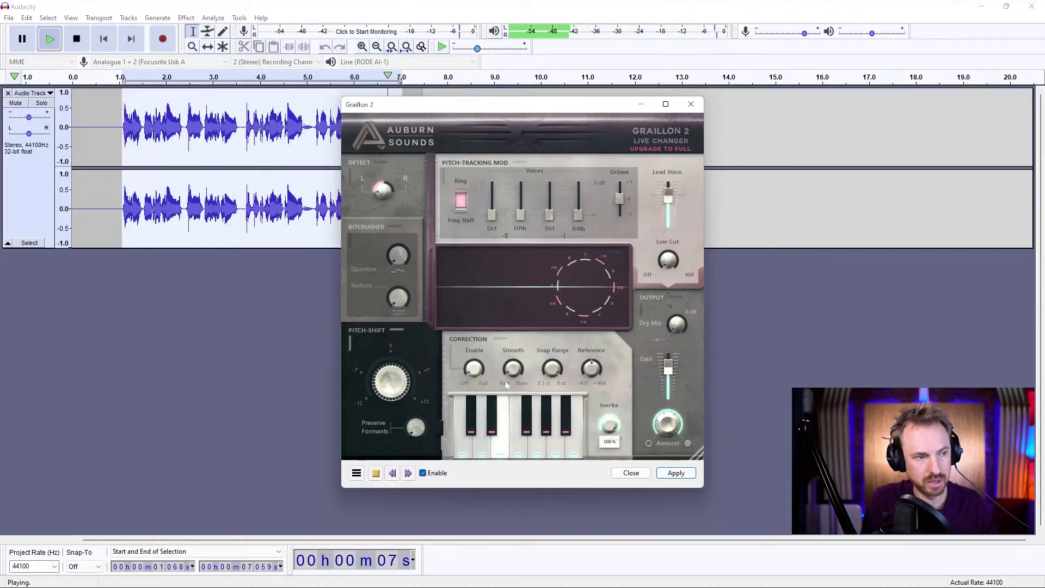
click(391, 472)
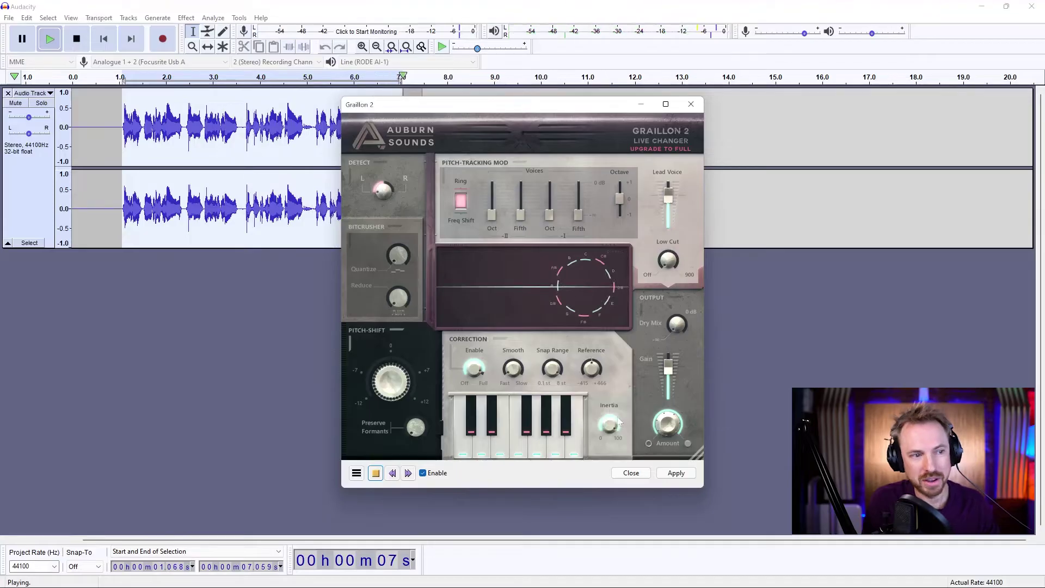
Step: Nudge snap range to about 2.86 st, preview, then settle it at about 2.50 st
mouse_move(545, 384)
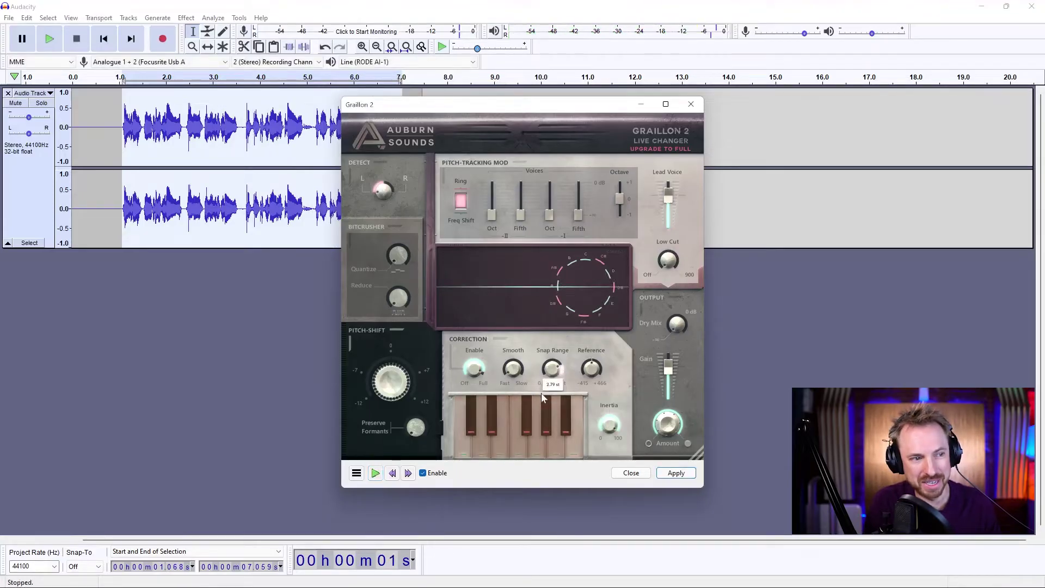
drag(542, 397, 542, 396)
click(375, 473)
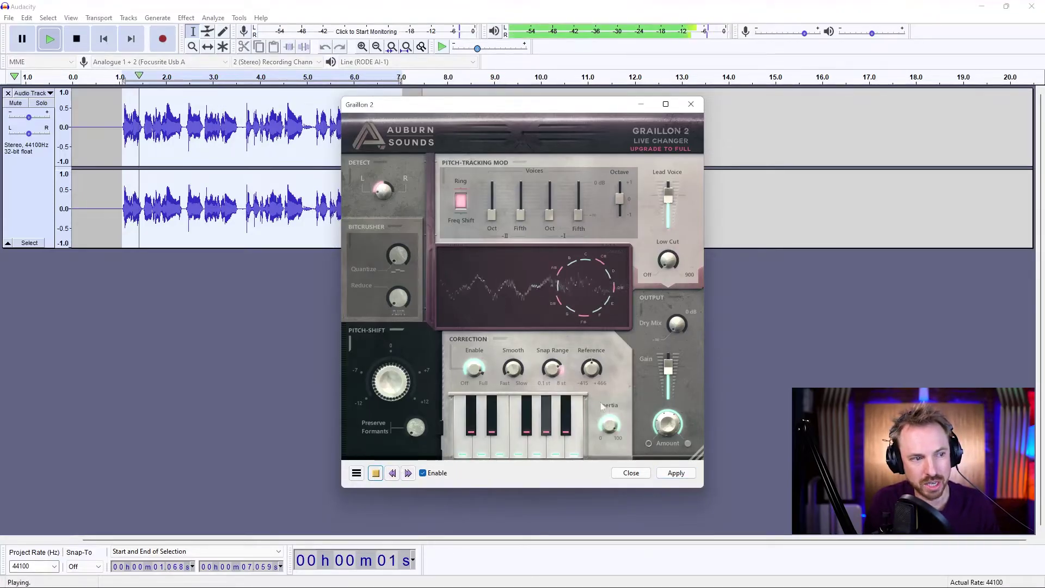
drag(552, 369, 550, 375)
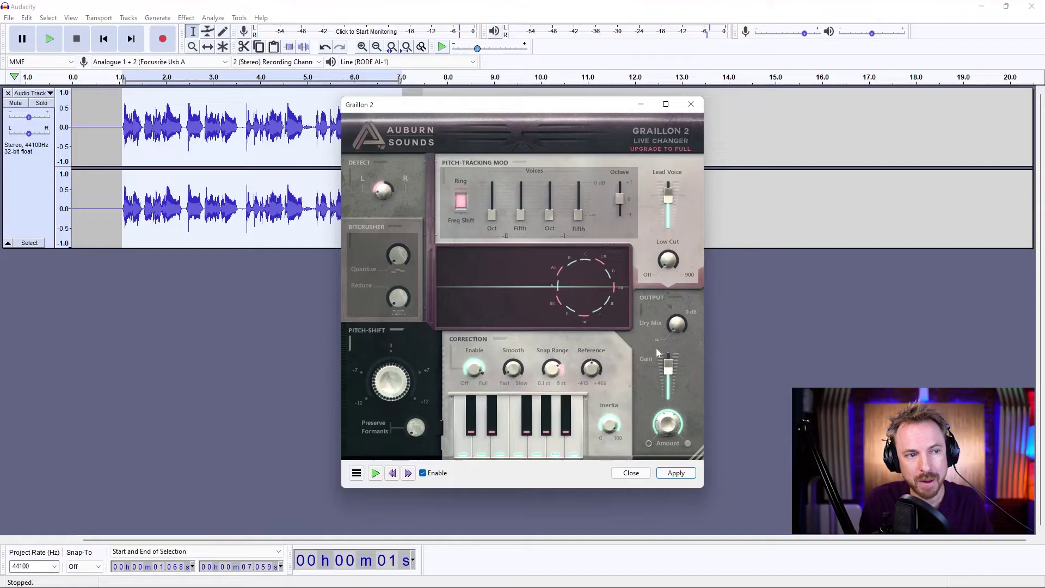
Step: Turn the dry mix down, then preview while raising it to about 0.3 dB
drag(679, 328, 690, 285)
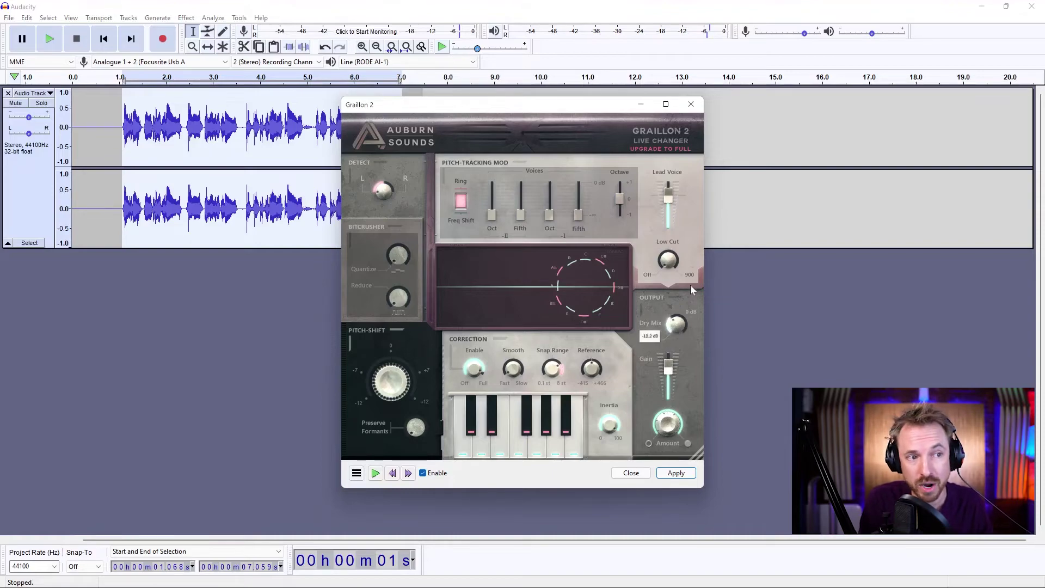
click(375, 473)
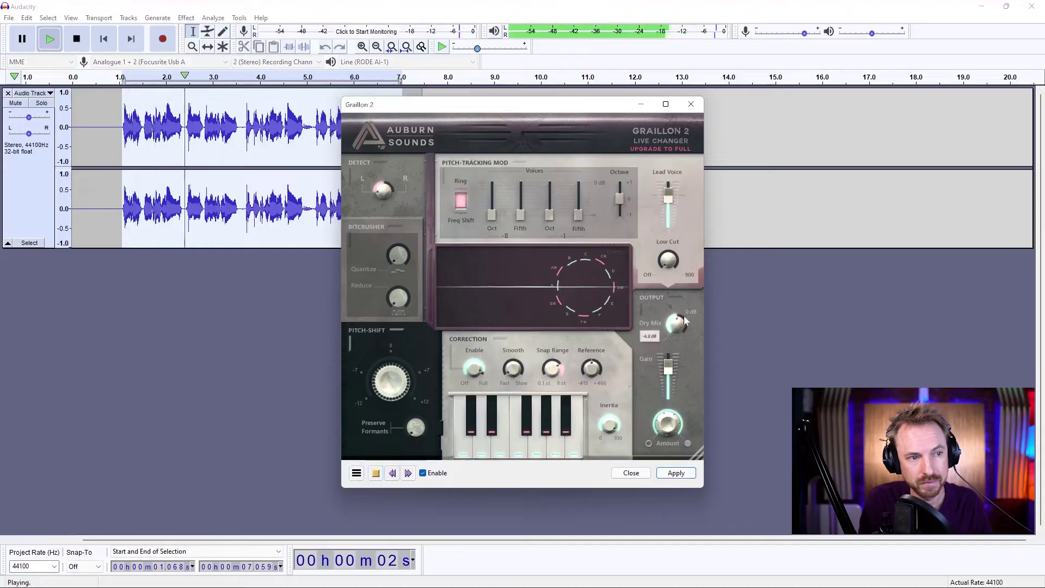
mouse_move(688, 304)
drag(688, 301, 692, 292)
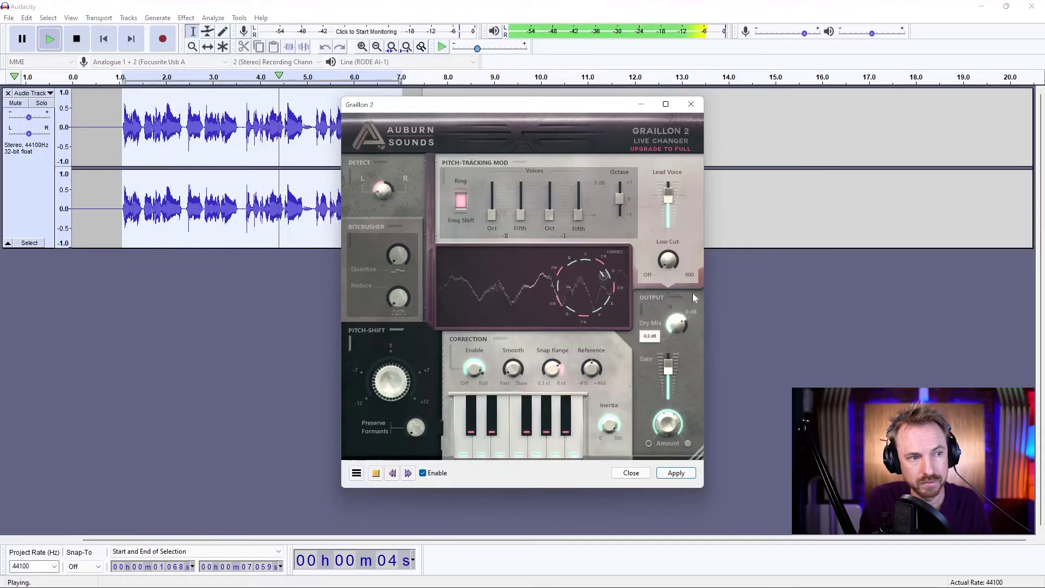
click(375, 473)
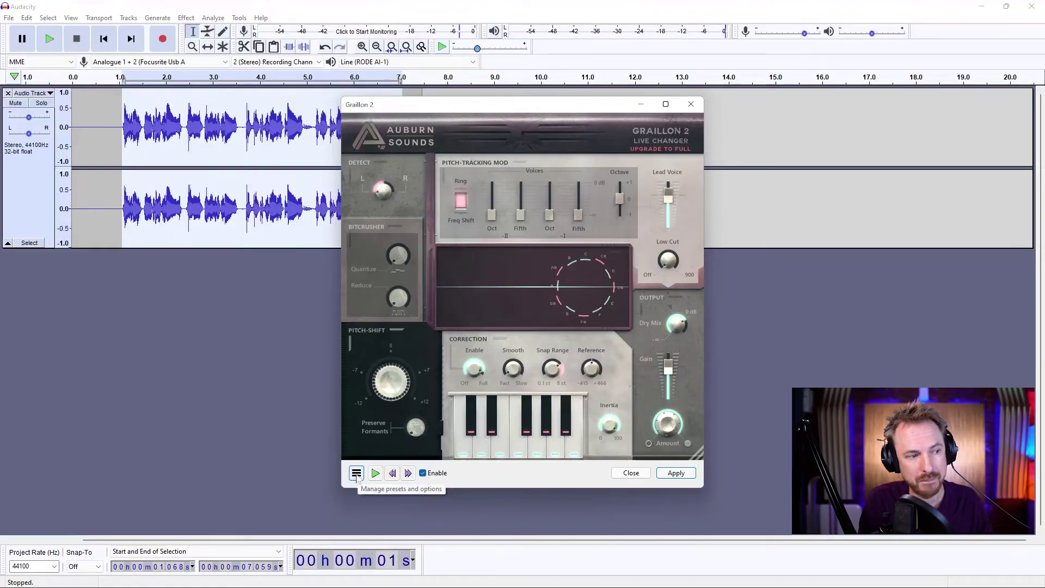
Step: Load Graillon 2's Simple Octaver factory preset and preview it
click(356, 474)
mouse_move(409, 410)
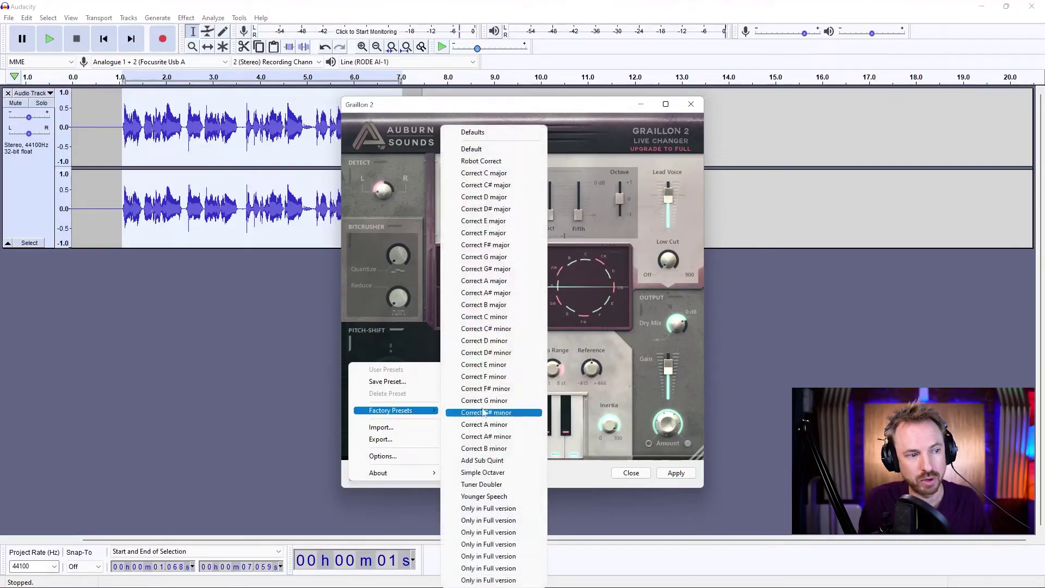
click(496, 473)
click(375, 473)
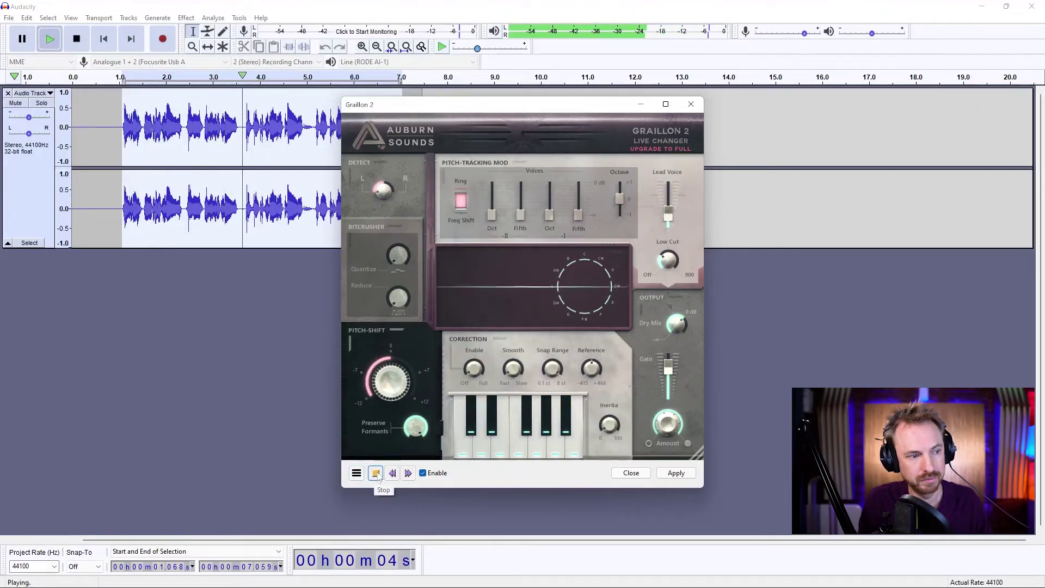
click(375, 473)
Step: Load the Correct E major factory preset, preview it, and reopen the preset menu
click(356, 473)
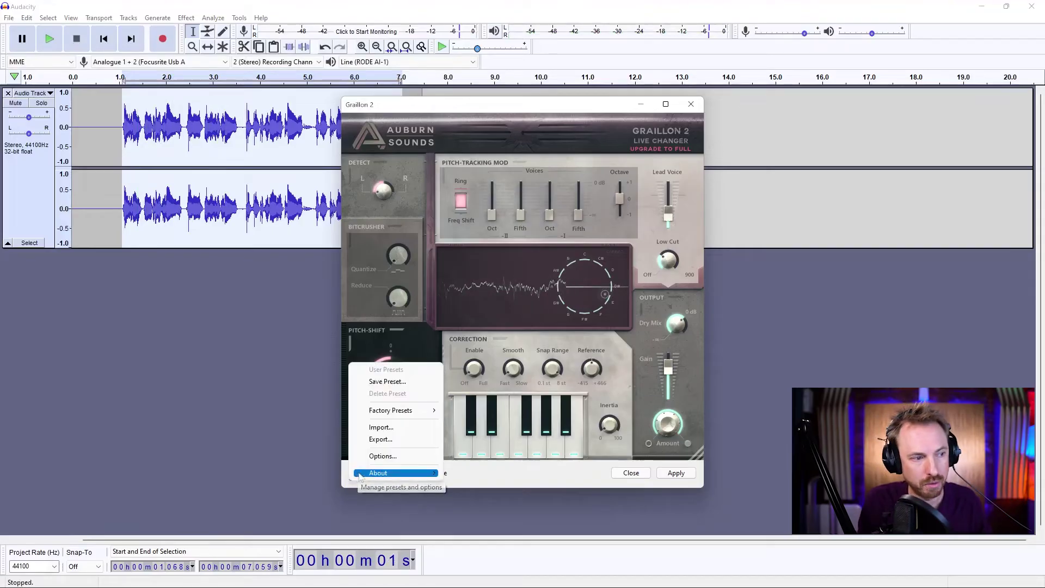
mouse_move(419, 413)
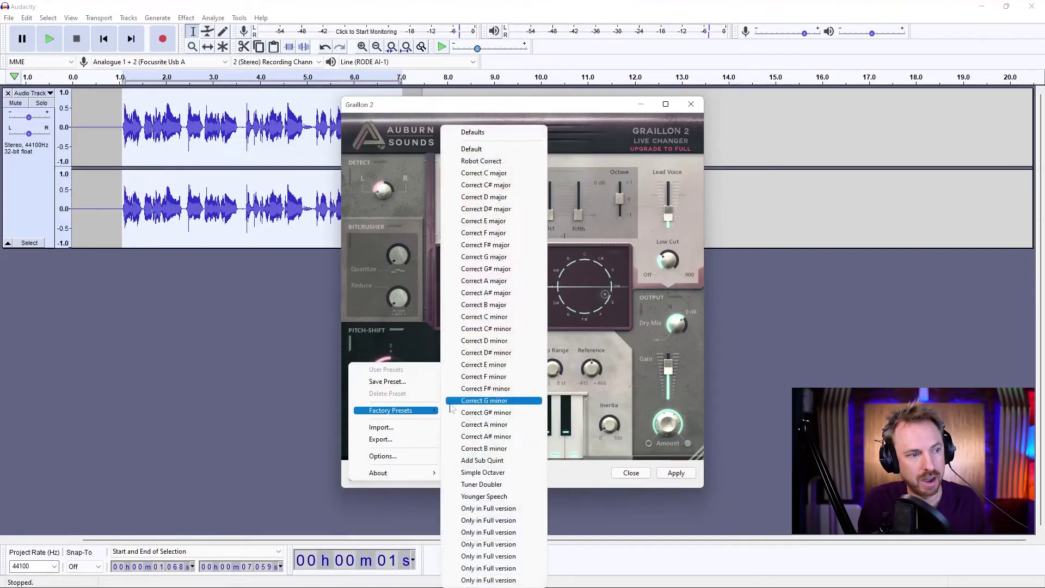
click(506, 222)
click(376, 474)
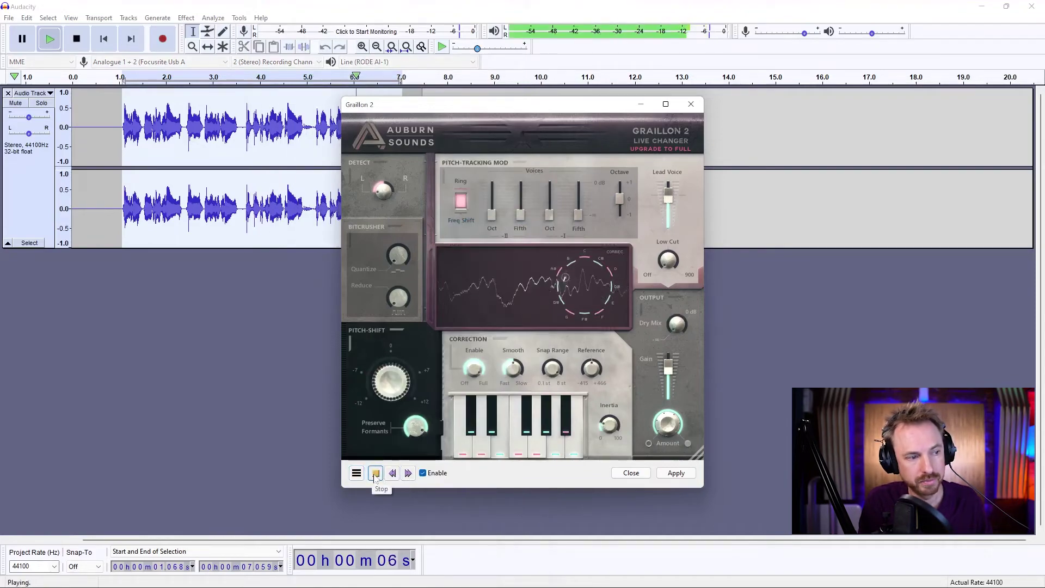
click(357, 472)
mouse_move(408, 411)
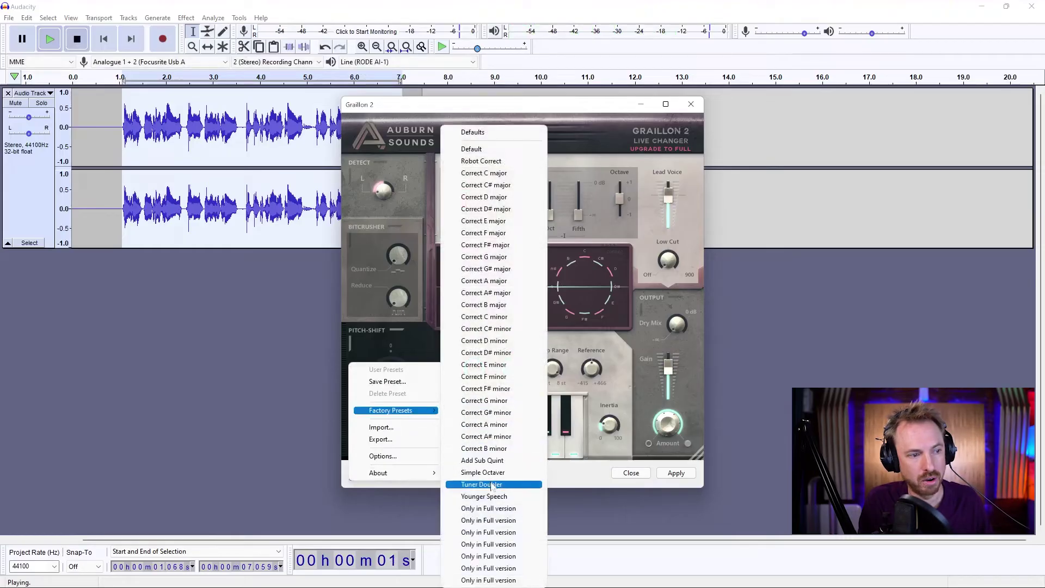
Step: Load the Robot Correct factory preset and preview it
click(500, 173)
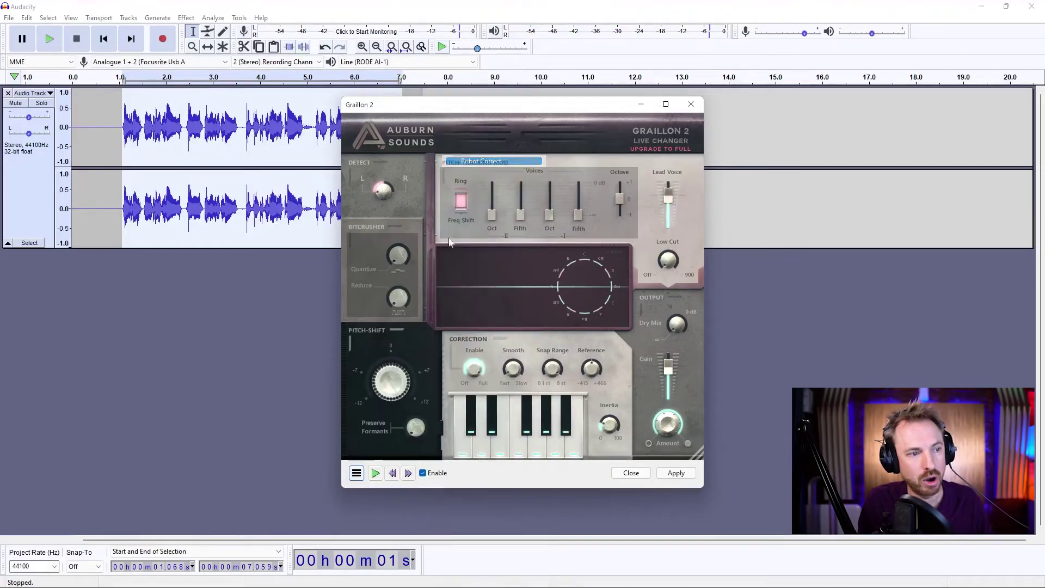
click(375, 473)
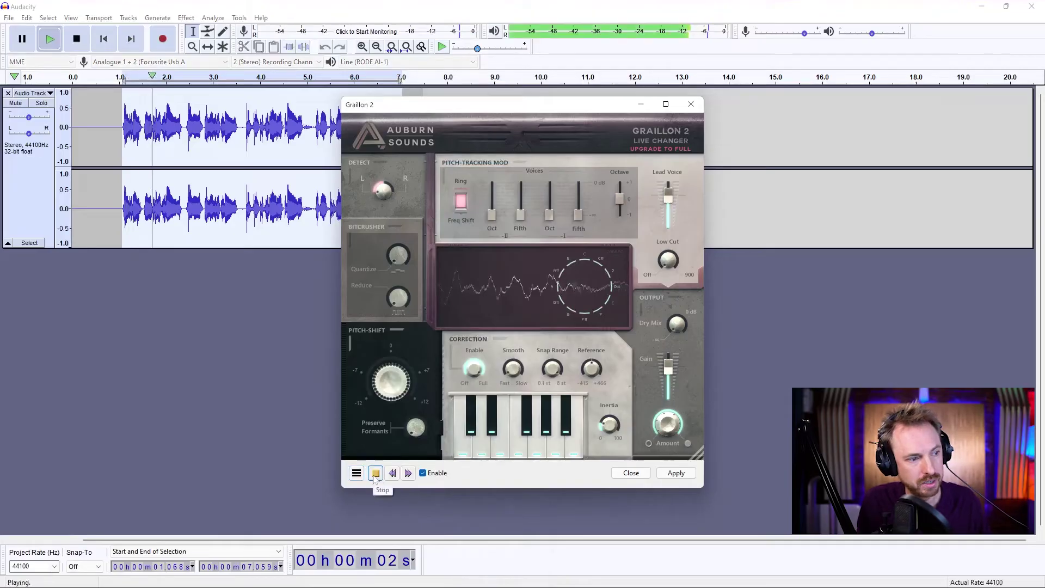
click(375, 473)
Step: Load the Younger Speech factory preset and preview it
click(357, 472)
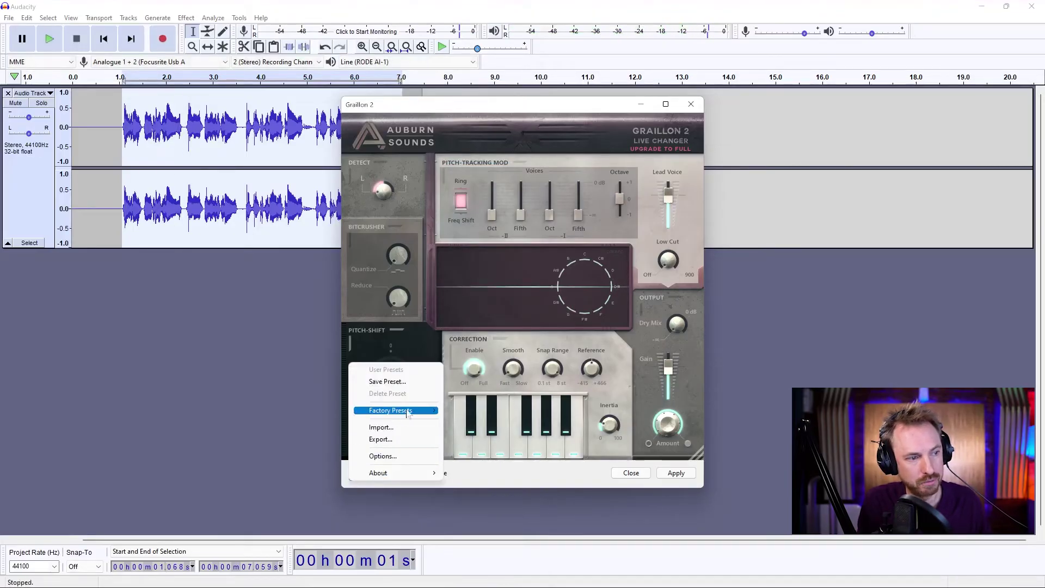
mouse_move(405, 411)
click(485, 496)
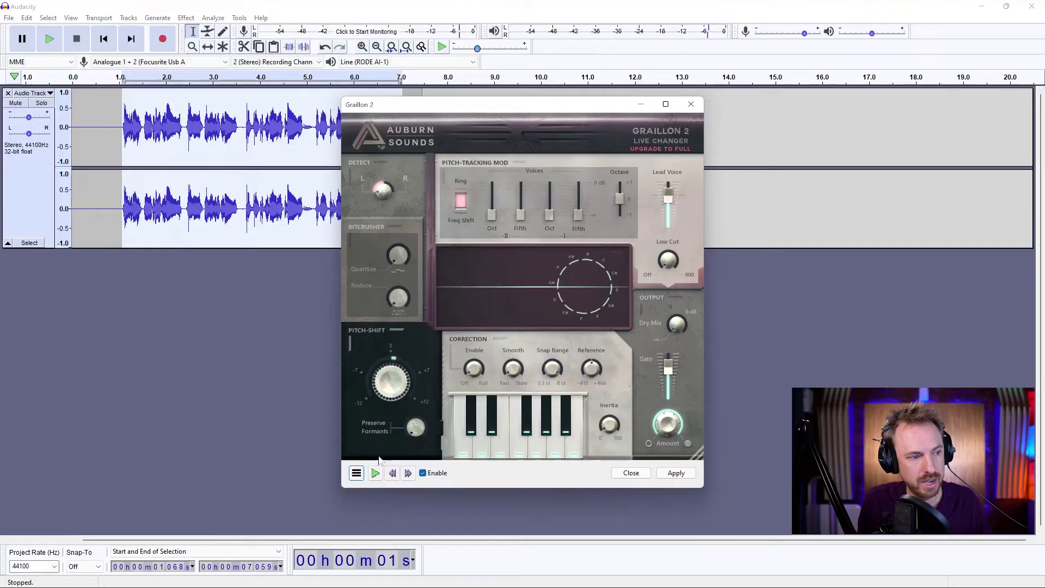
click(375, 473)
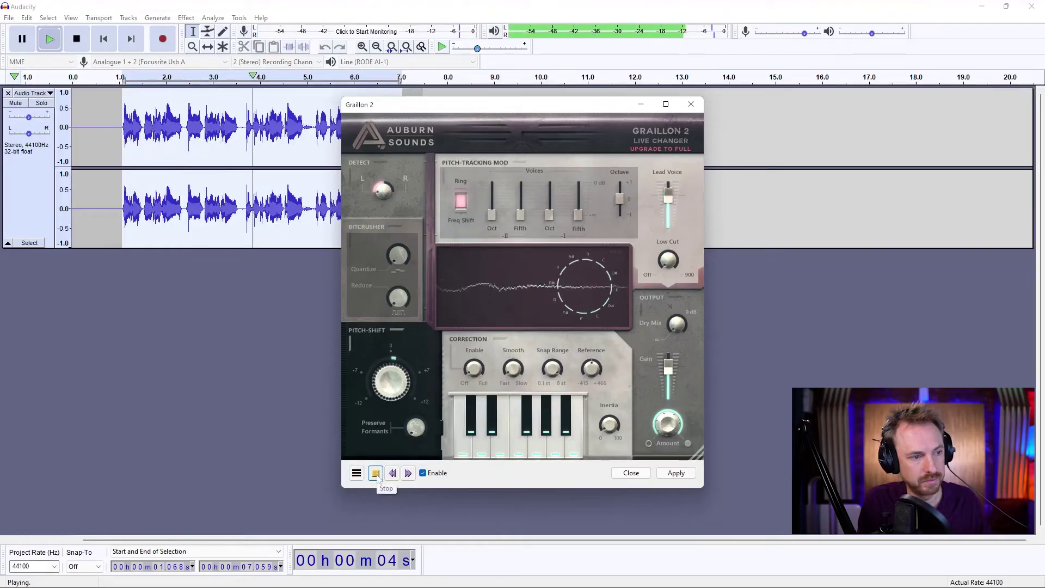
click(375, 473)
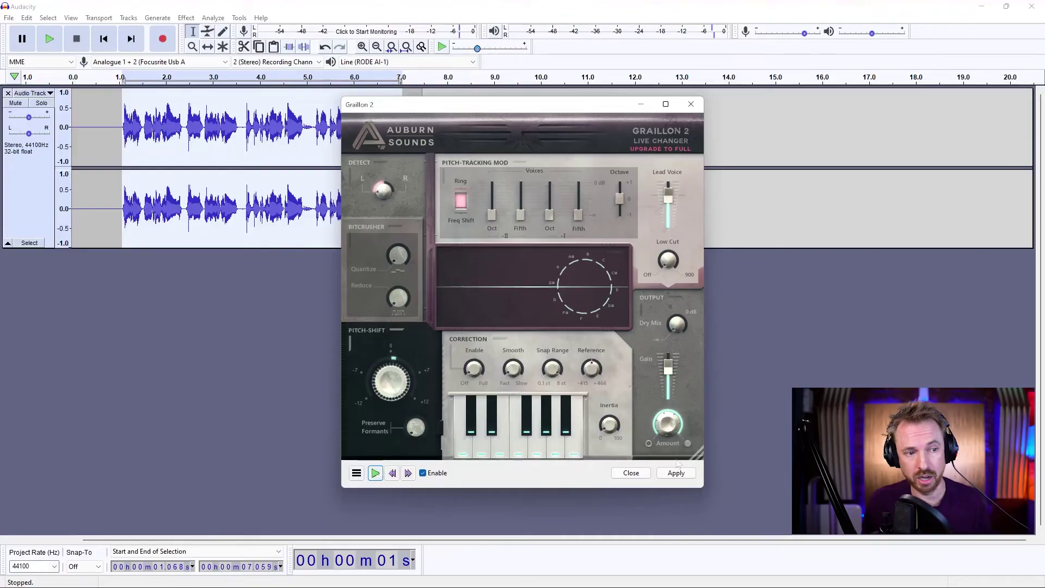
Step: Dismiss the Graillon 2 effect window, leaving the stereo voice clip unprocessed
click(697, 103)
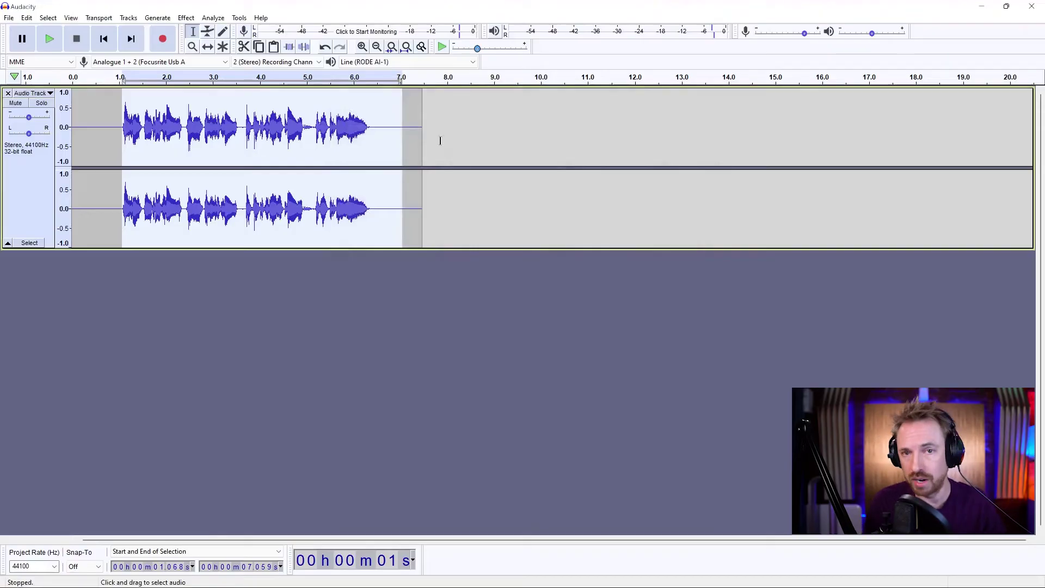